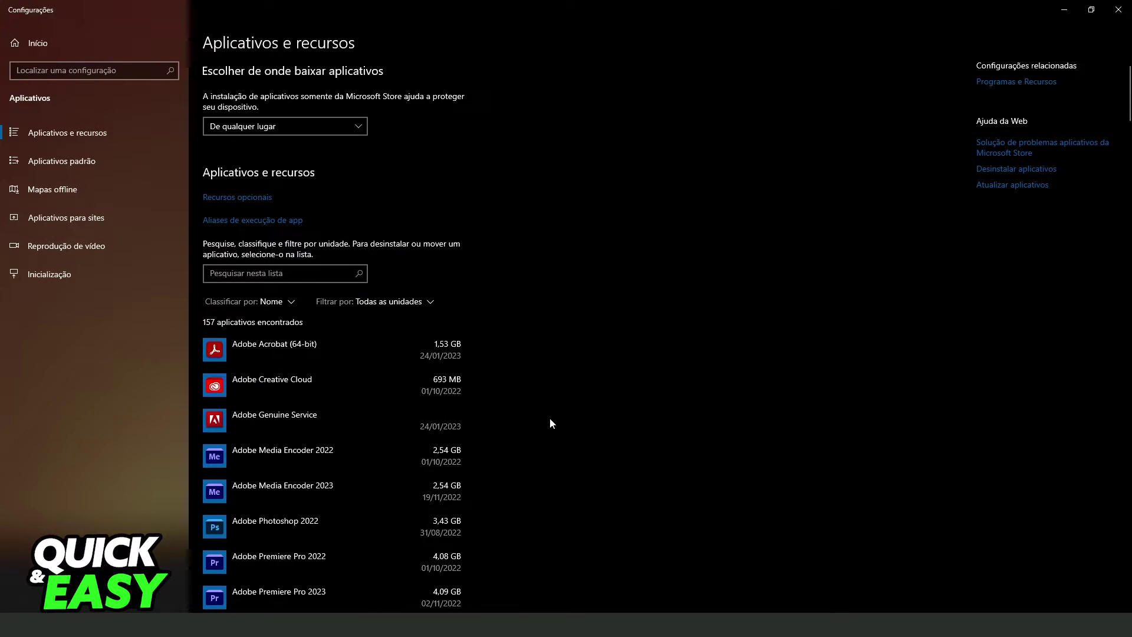
- Filter the app list to 'leag', select League of Legends and confirm uninstalling it with its data
{"action": "left_click", "coordinate": [266, 273]}
{"action": "left_click", "coordinate": [236, 272]}
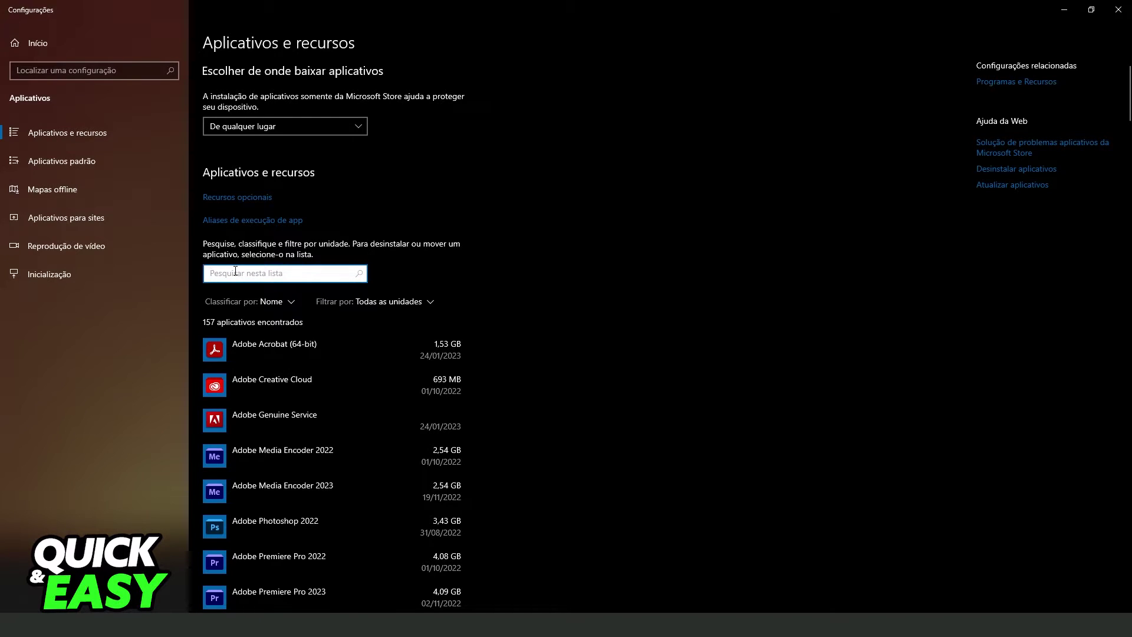
{"action": "type", "text": "leag"}
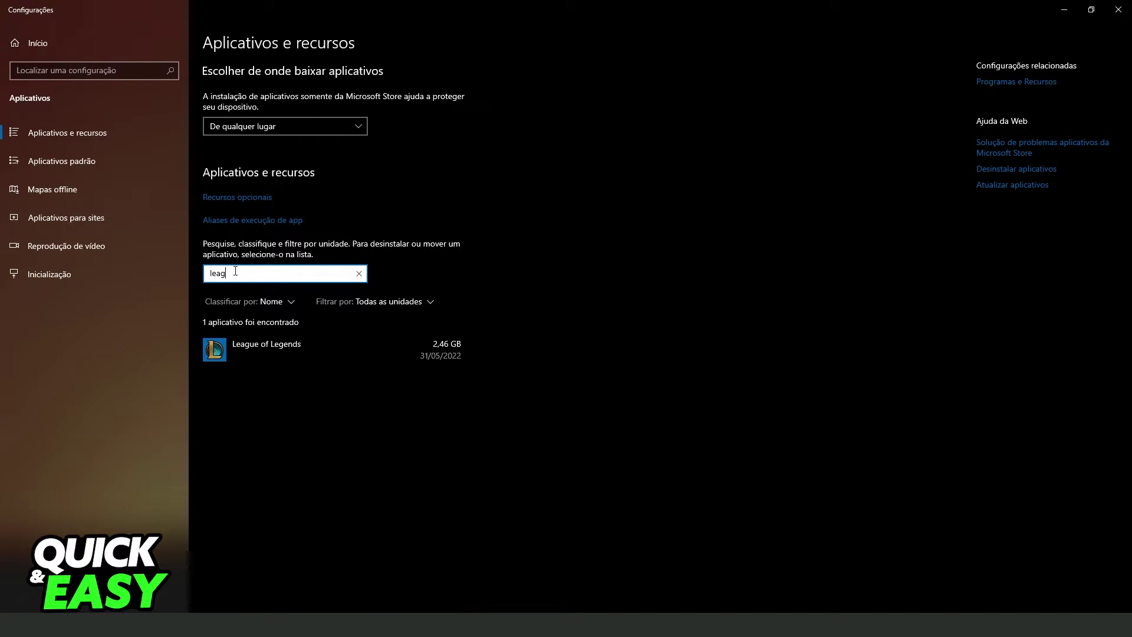
{"action": "left_click", "coordinate": [275, 348]}
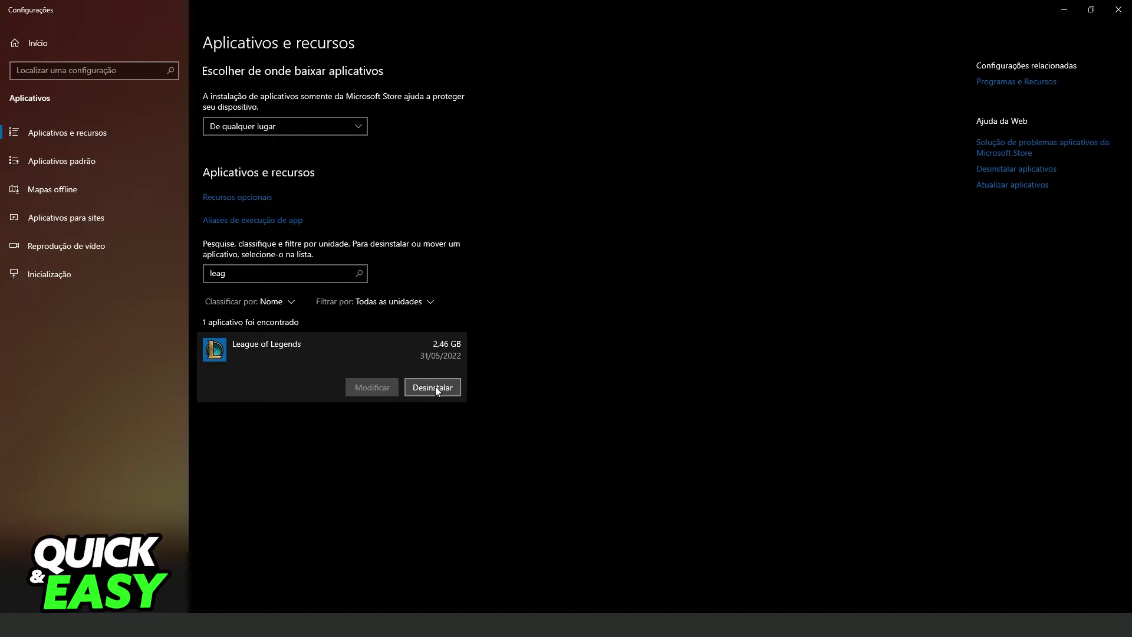
{"action": "left_click", "coordinate": [438, 387]}
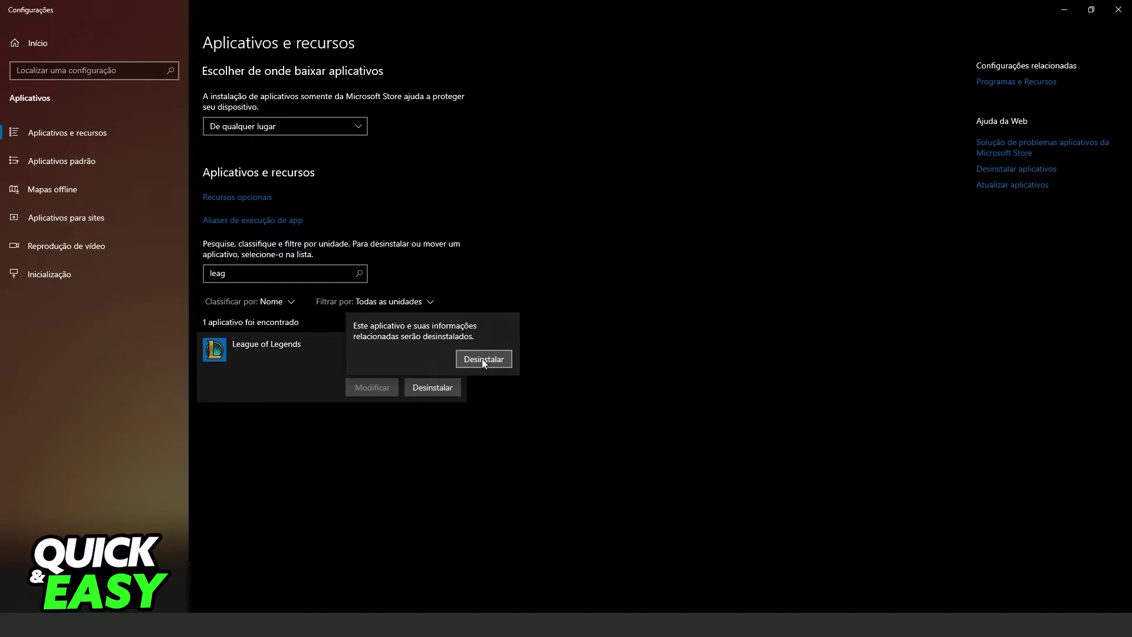
{"action": "left_click", "coordinate": [483, 358]}
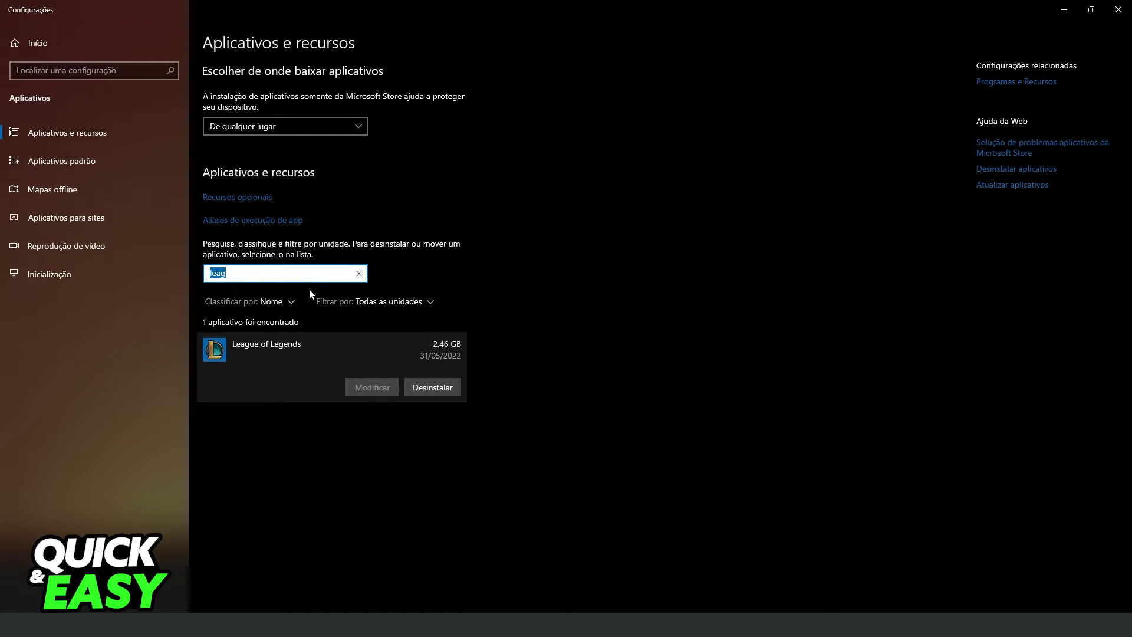
{"action": "type", "text": "riot c"}
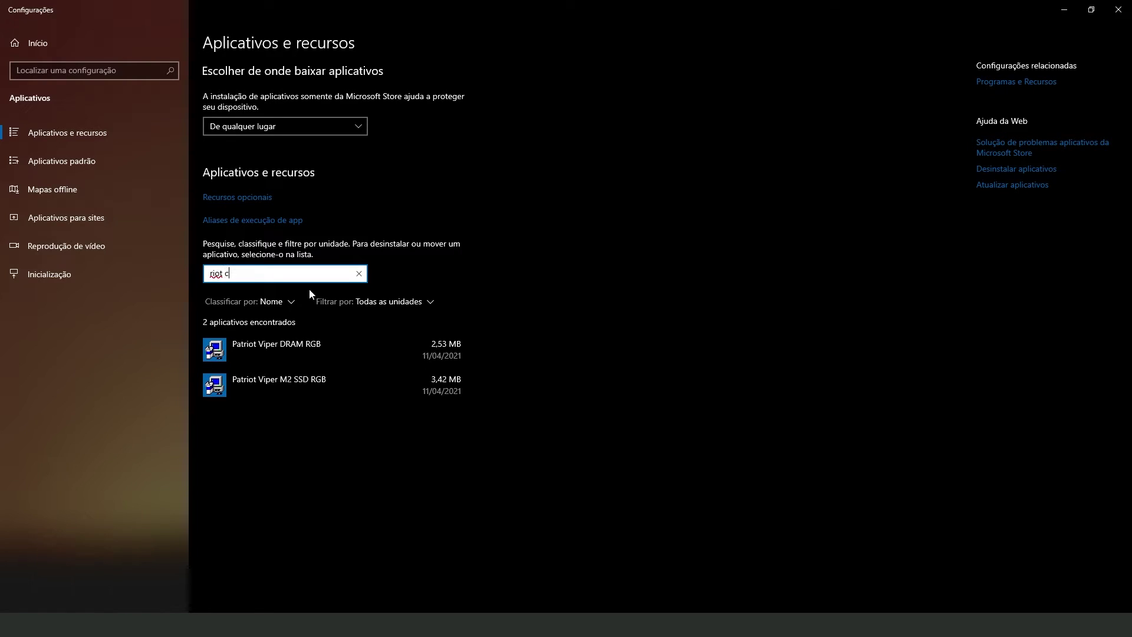
{"action": "type", "text": "lient"}
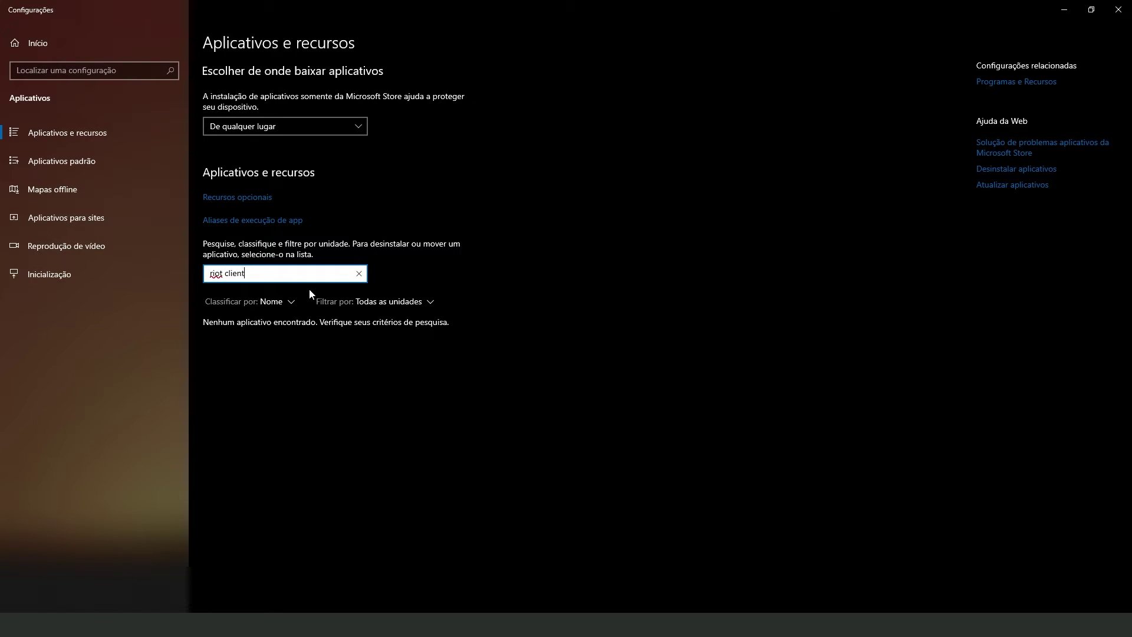